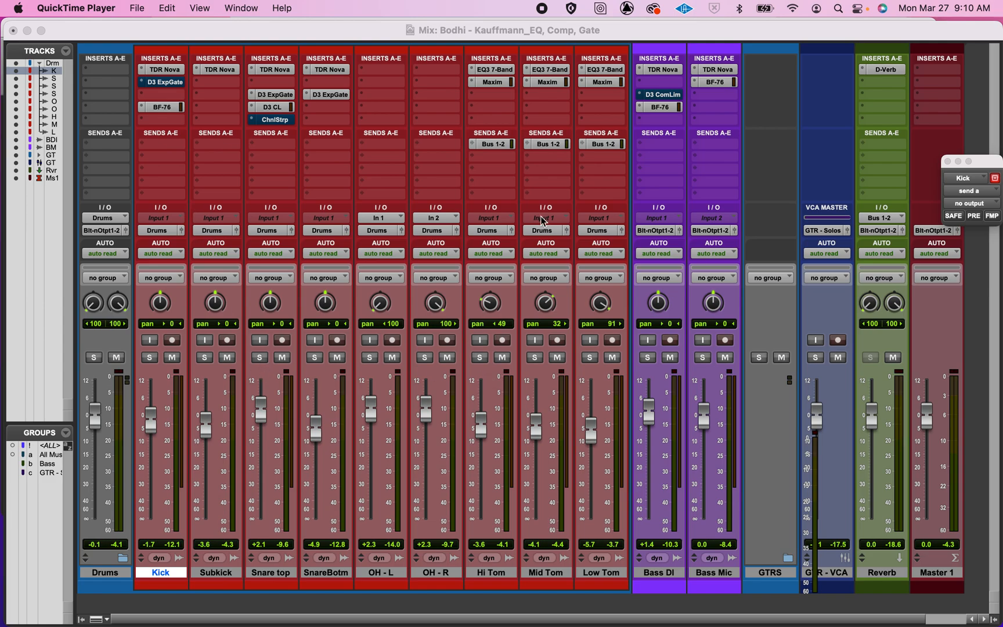
Step: Solo the Bass Mic track and mute the Bass DI track
click(705, 358)
click(705, 358)
click(670, 358)
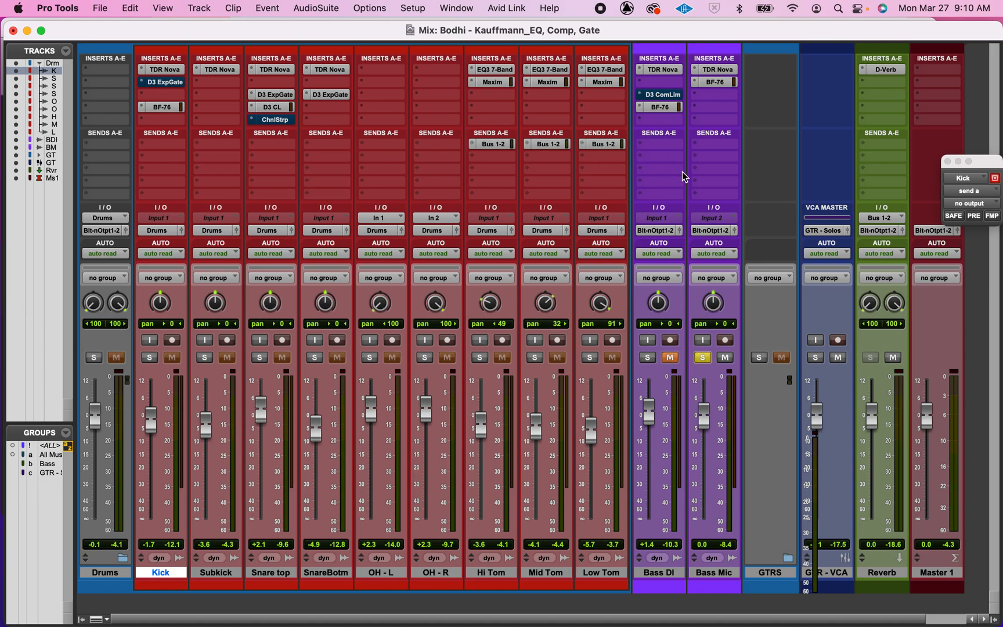
Step: Open and close the TDR Nova and BF-76 plug-ins on the Bass Mic track to review them
click(715, 69)
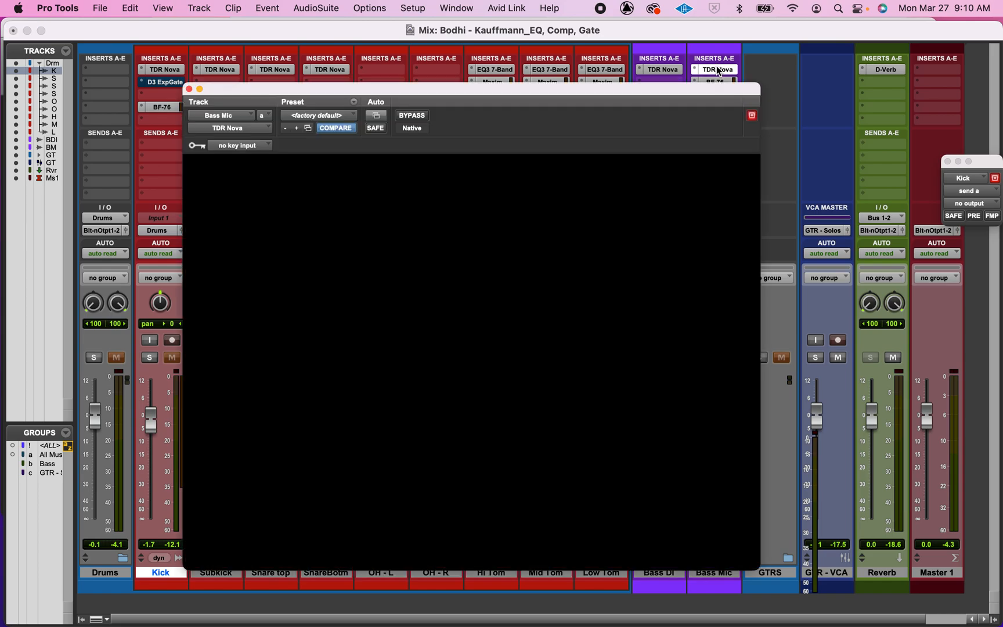
click(189, 89)
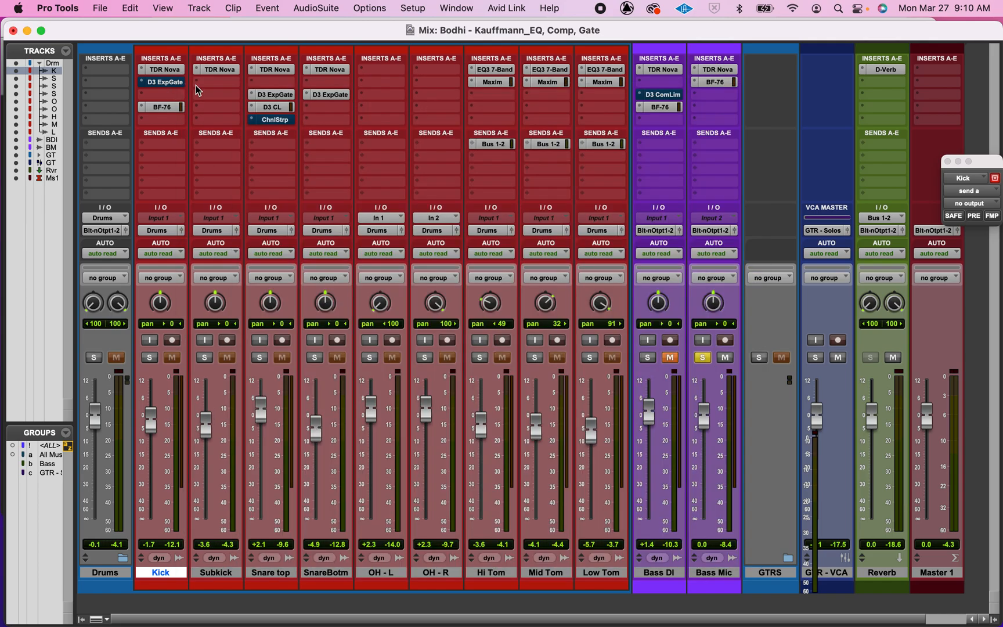
click(713, 82)
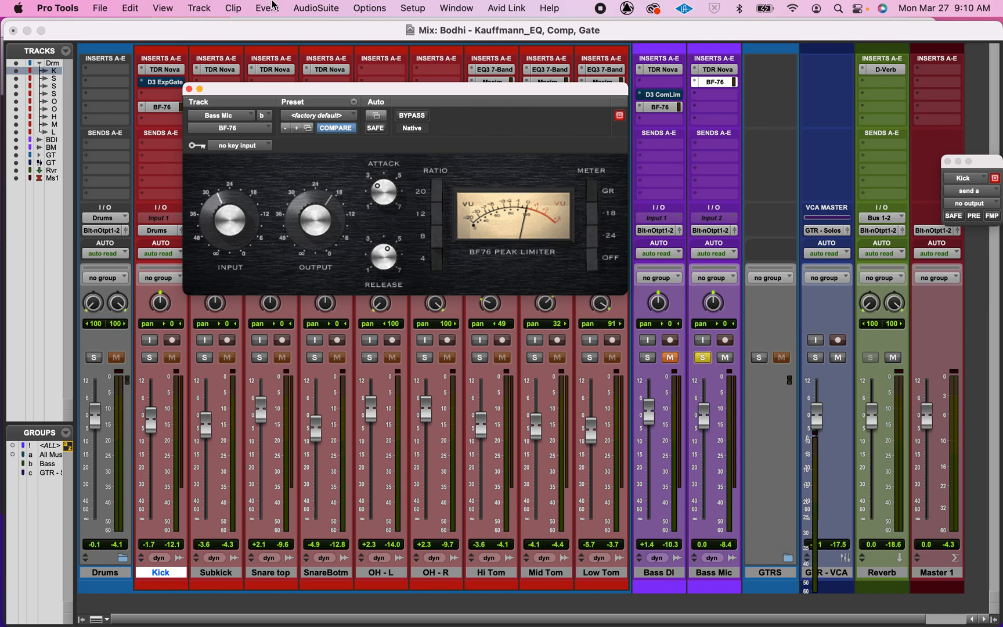
click(188, 89)
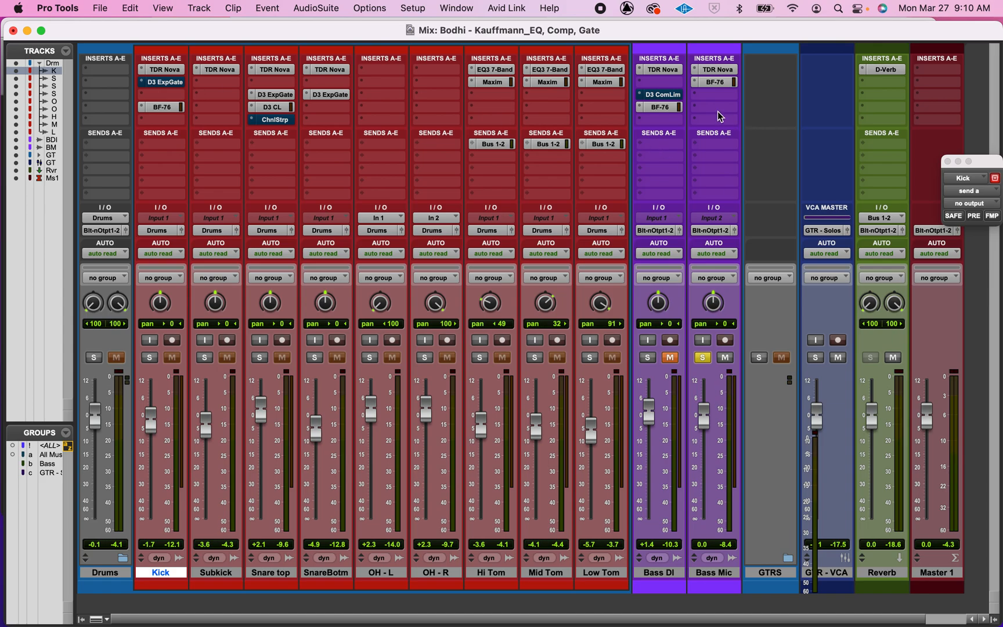
Step: Insert Dyn3 Compressor/Limiter (mono) in the next free insert slot of the Bass Mic track
click(719, 96)
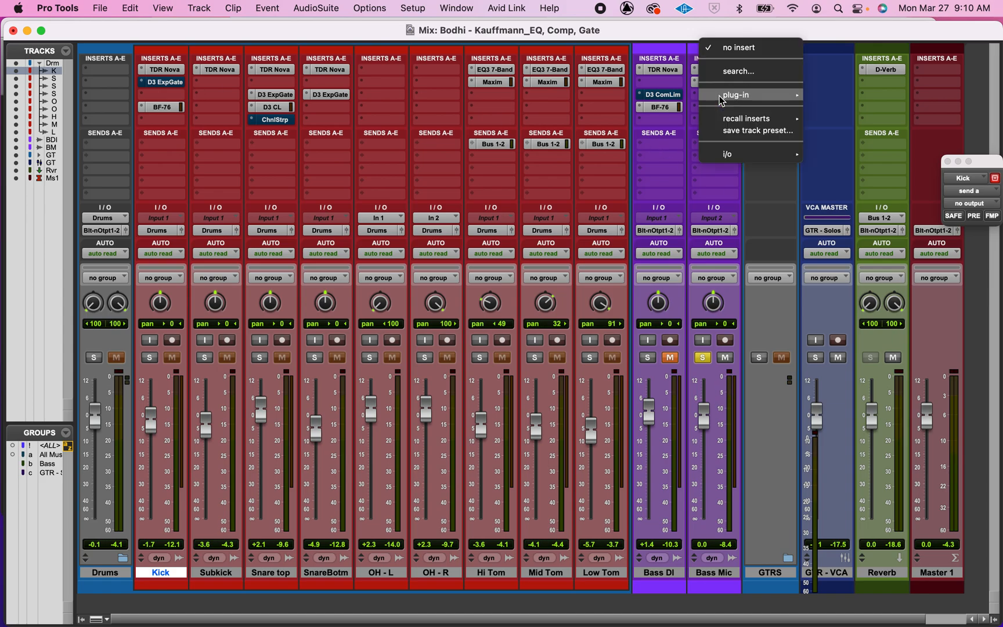
mouse_move(721, 100)
mouse_move(842, 113)
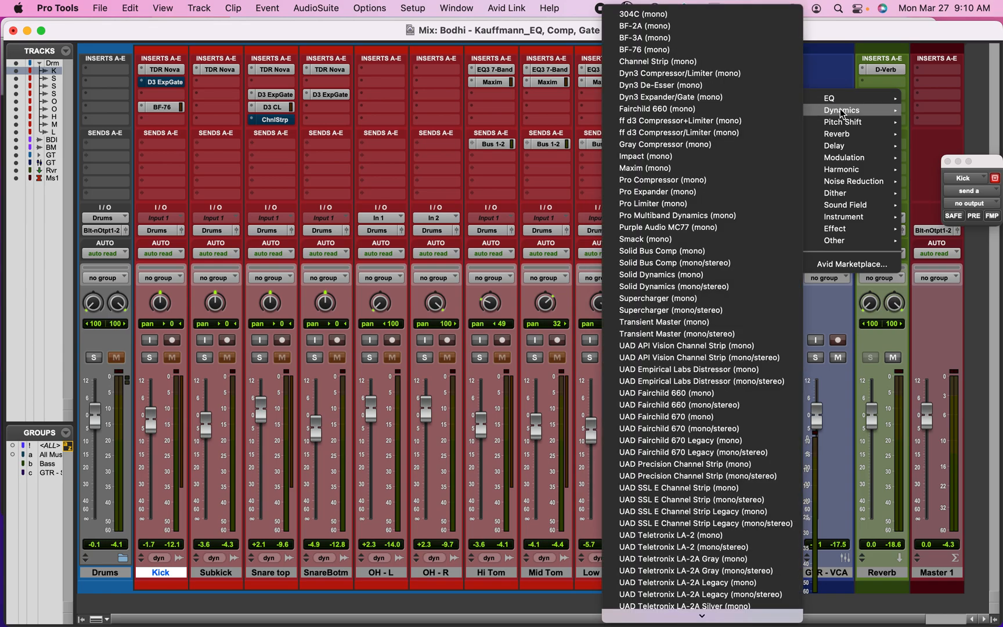
click(664, 74)
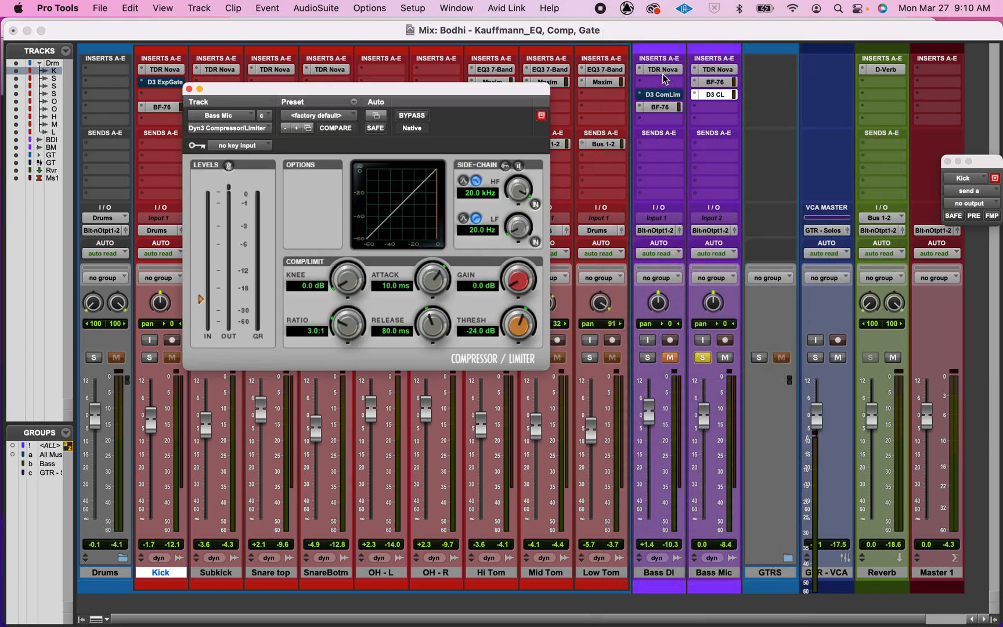
Step: Add a send from the Kick track to Bus 3 (Mono)
drag(415, 98, 910, 191)
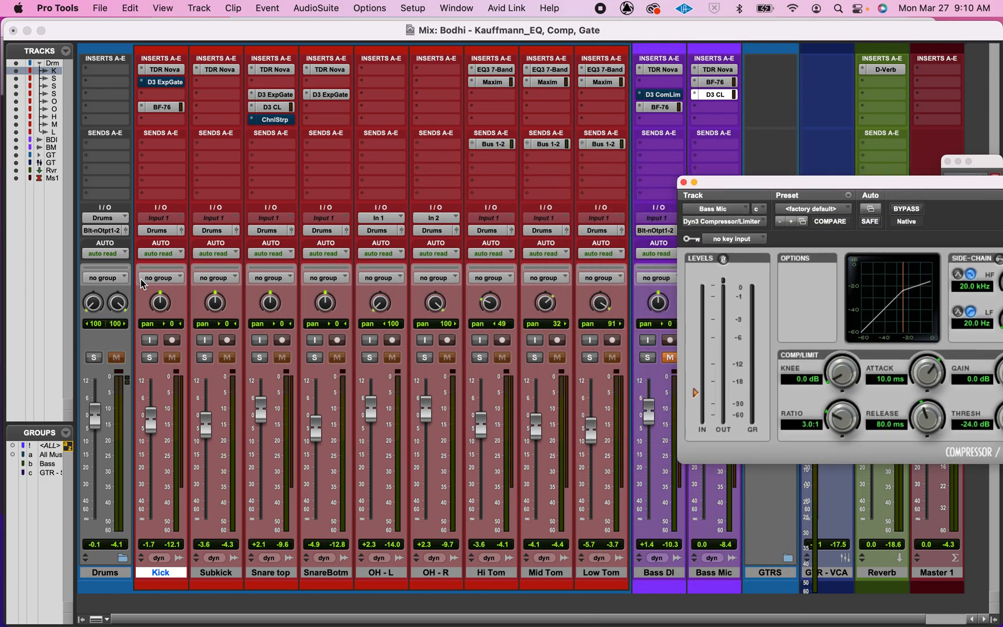
click(161, 142)
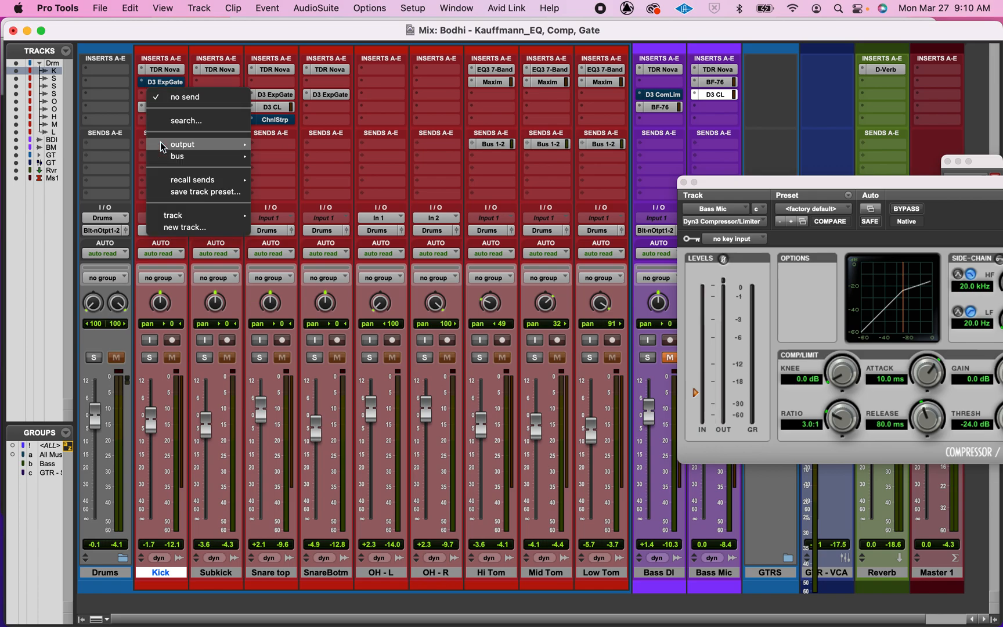
mouse_move(165, 157)
mouse_move(325, 159)
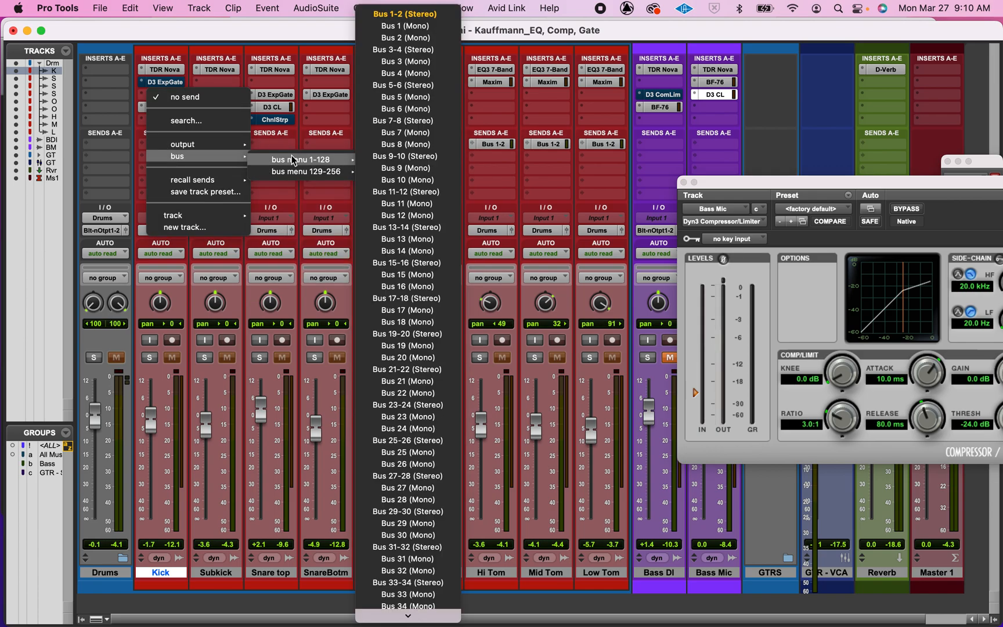
click(398, 61)
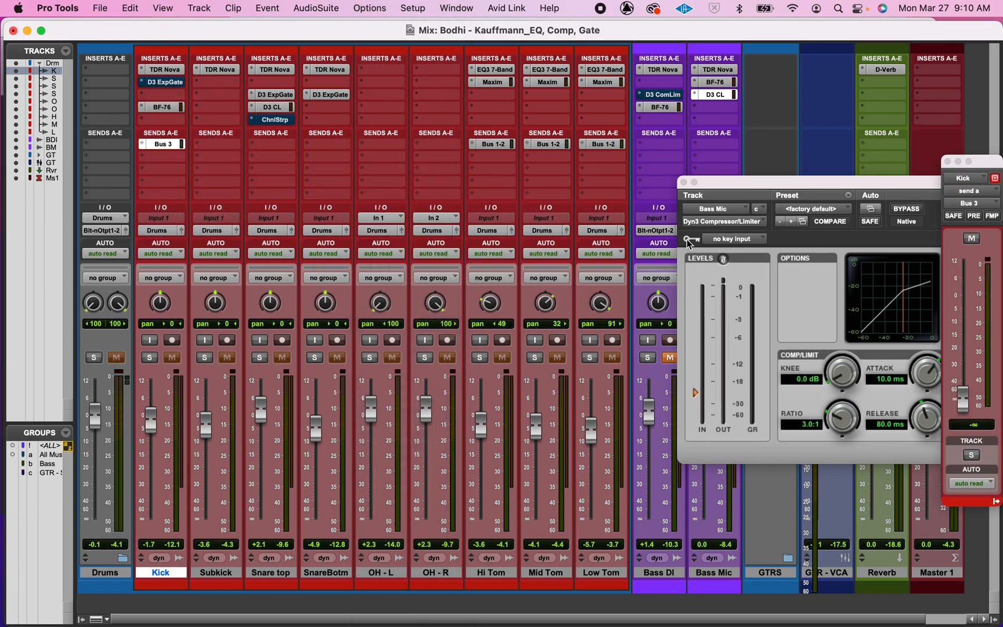
Step: Set the Kick's Bus 3 send level to 0.0 dB and solo the Kick track
drag(788, 181, 459, 182)
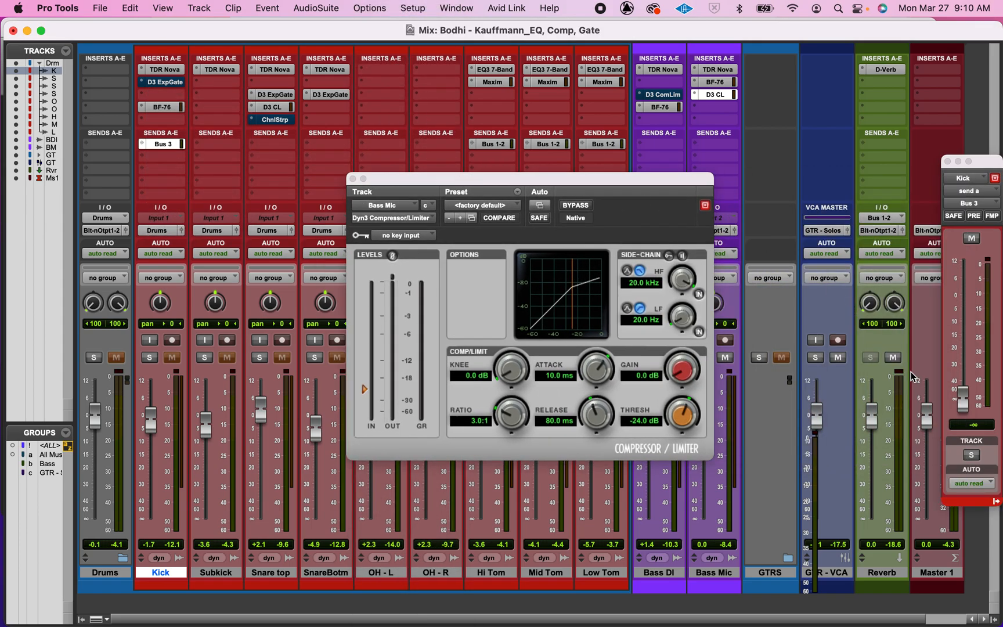
alt+click(962, 400)
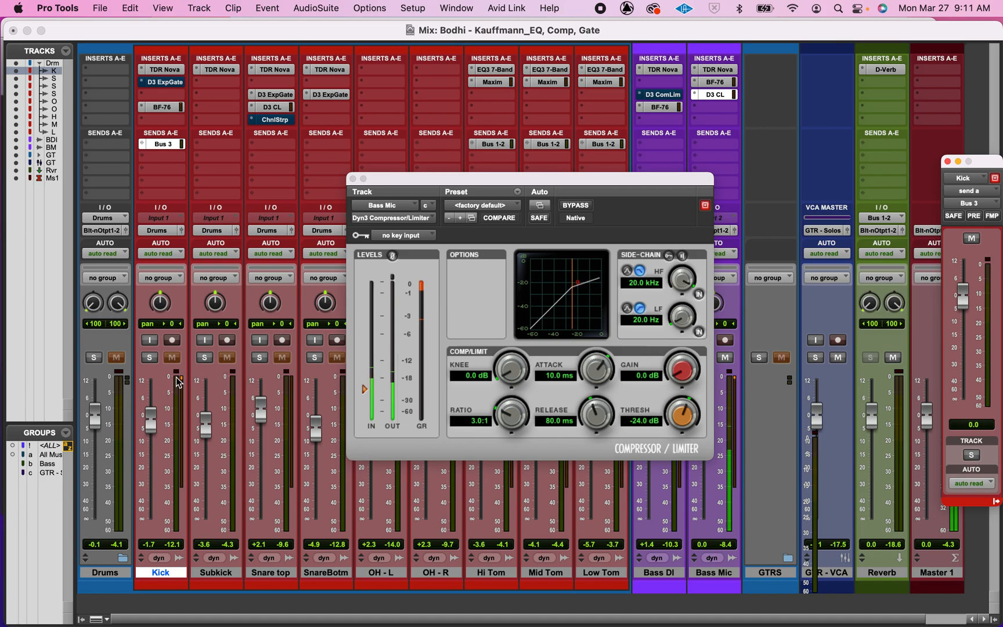
click(152, 358)
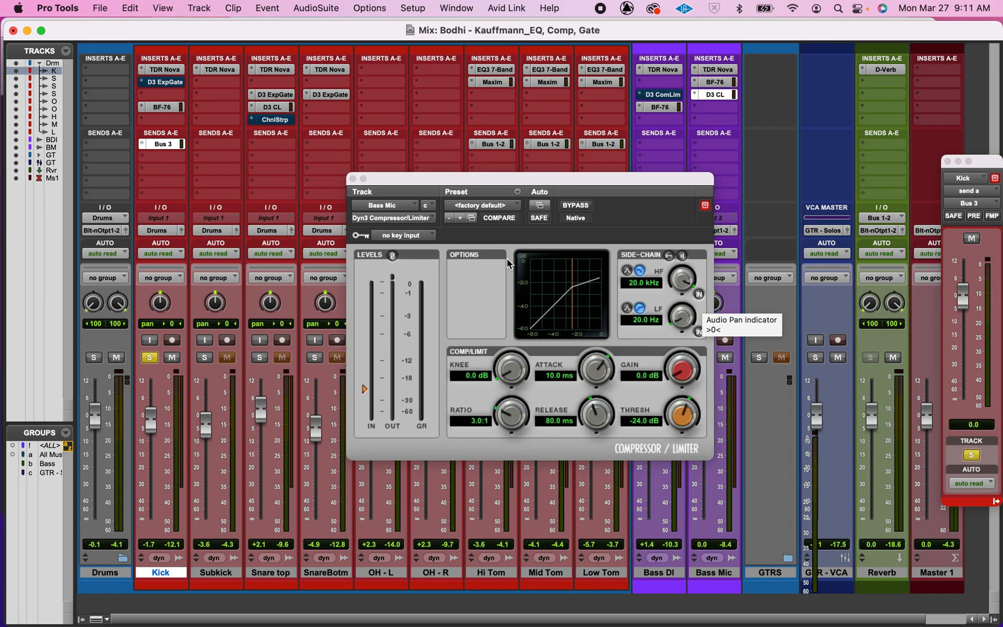
Step: Set the compressor's key input to Bus 3 and enable its external side-chain
click(393, 237)
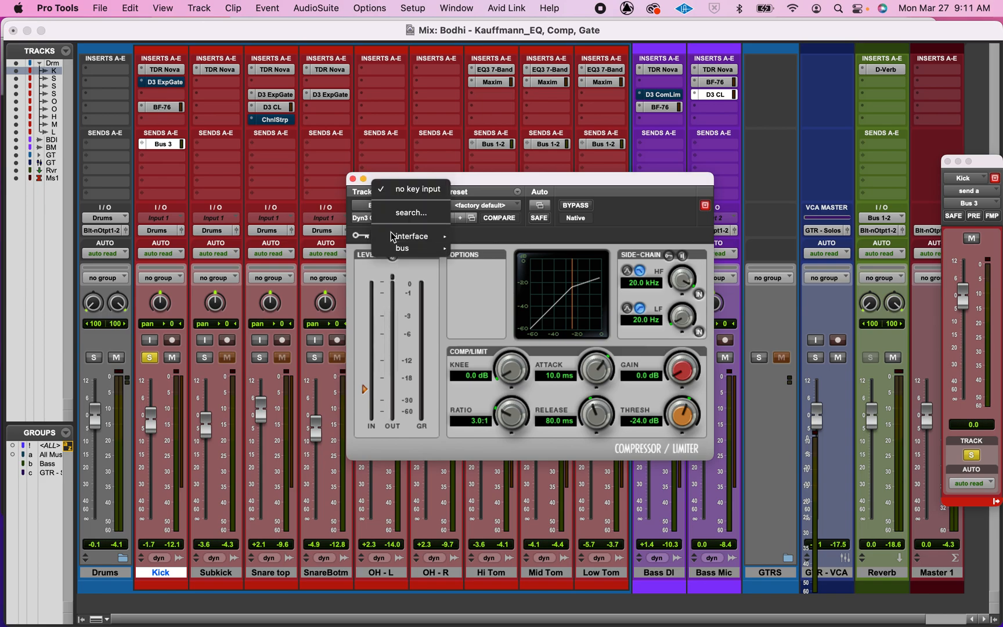
mouse_move(412, 248)
mouse_move(482, 252)
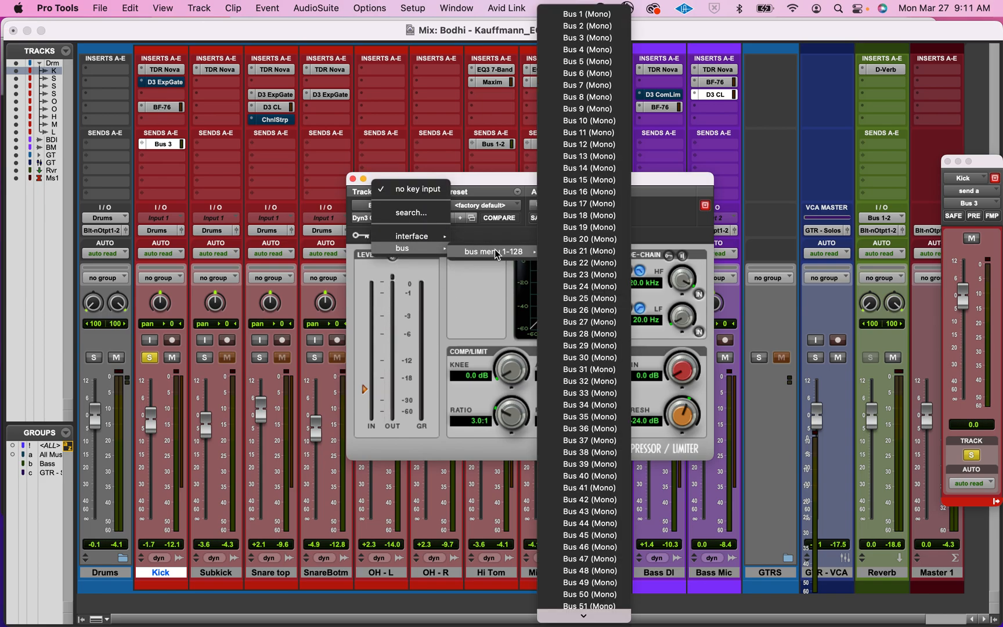
click(569, 39)
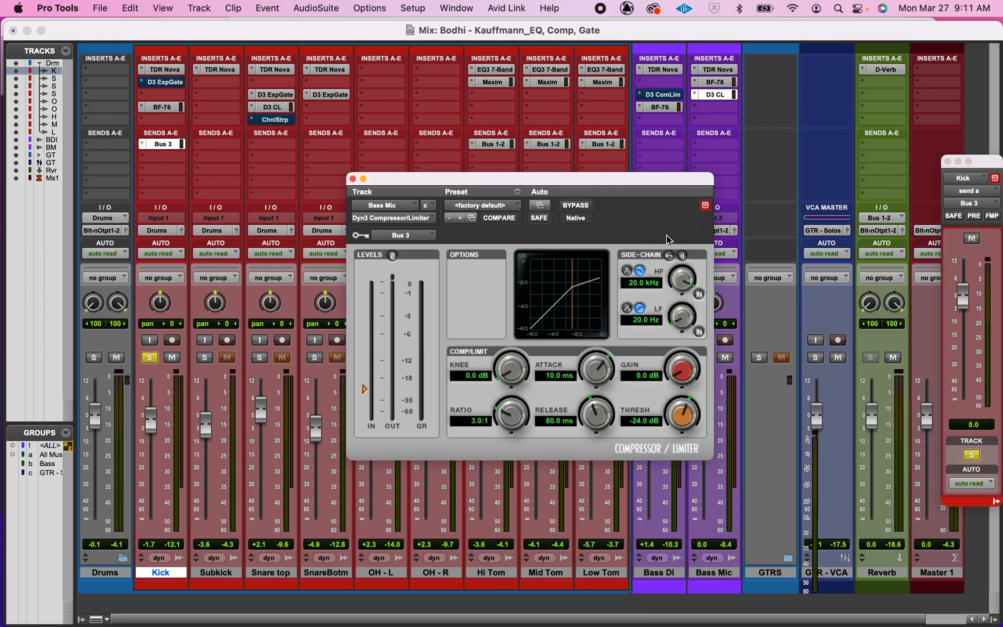
click(669, 256)
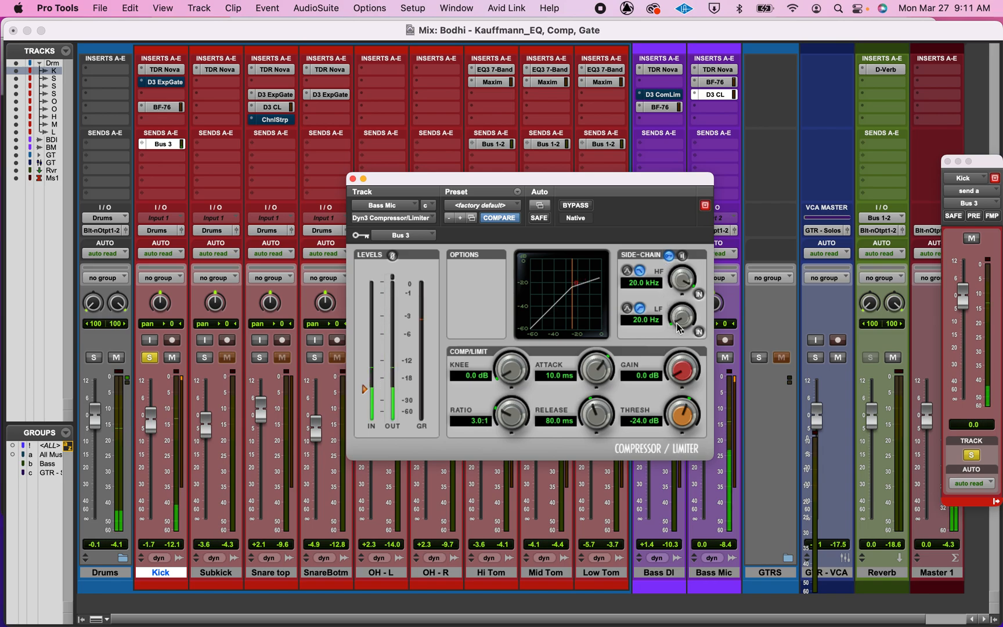
Step: Set the compressor ratio to 4.4:1, threshold -28.5 dB, attack 4.6 ms, release 78.7 ms and knee 2.8 dB
drag(604, 180, 467, 108)
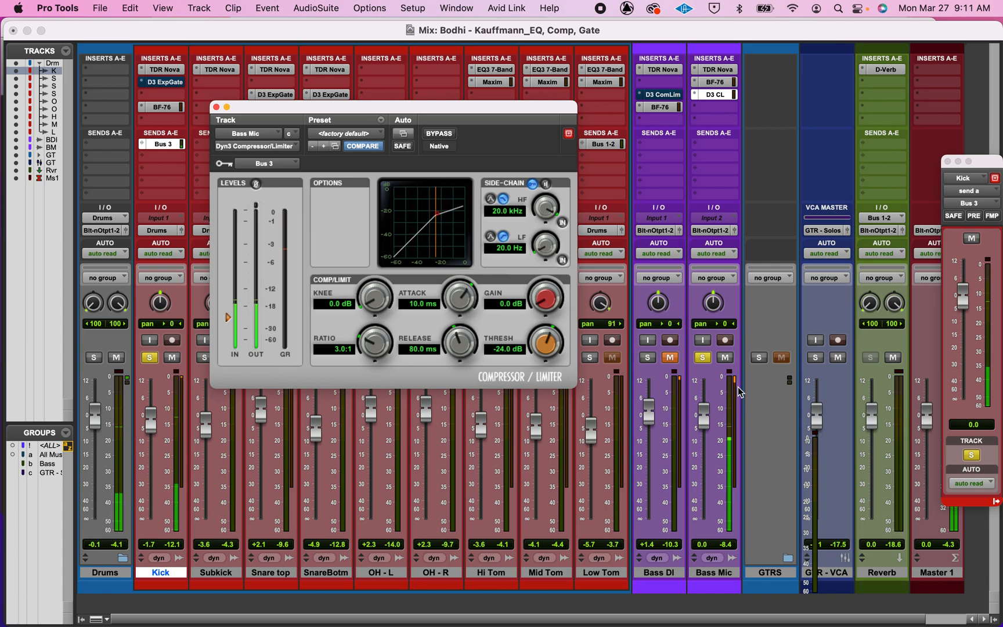
drag(367, 341, 366, 321)
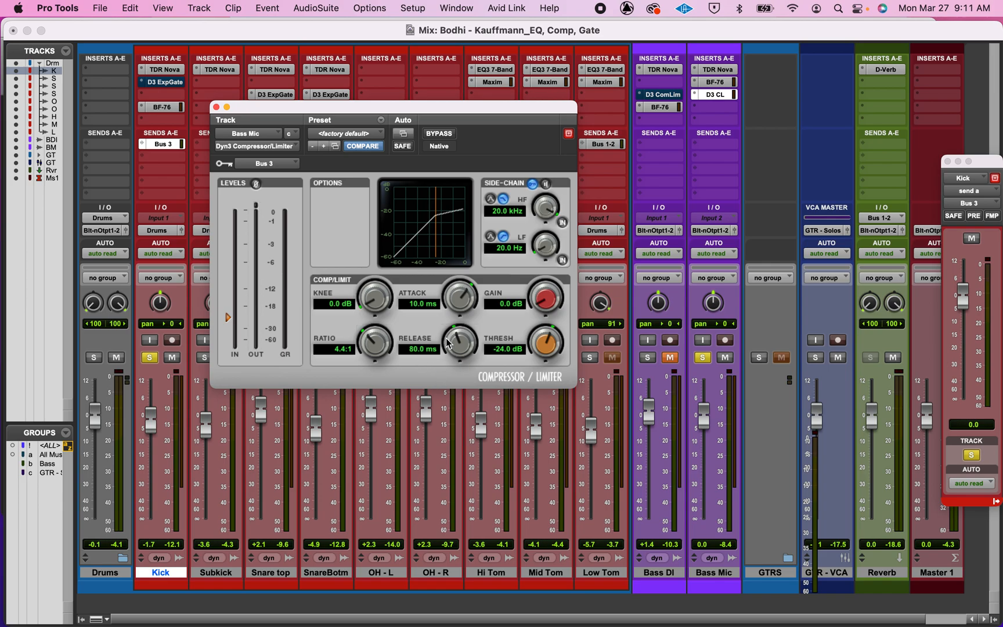
drag(457, 343, 450, 374)
drag(536, 346, 529, 371)
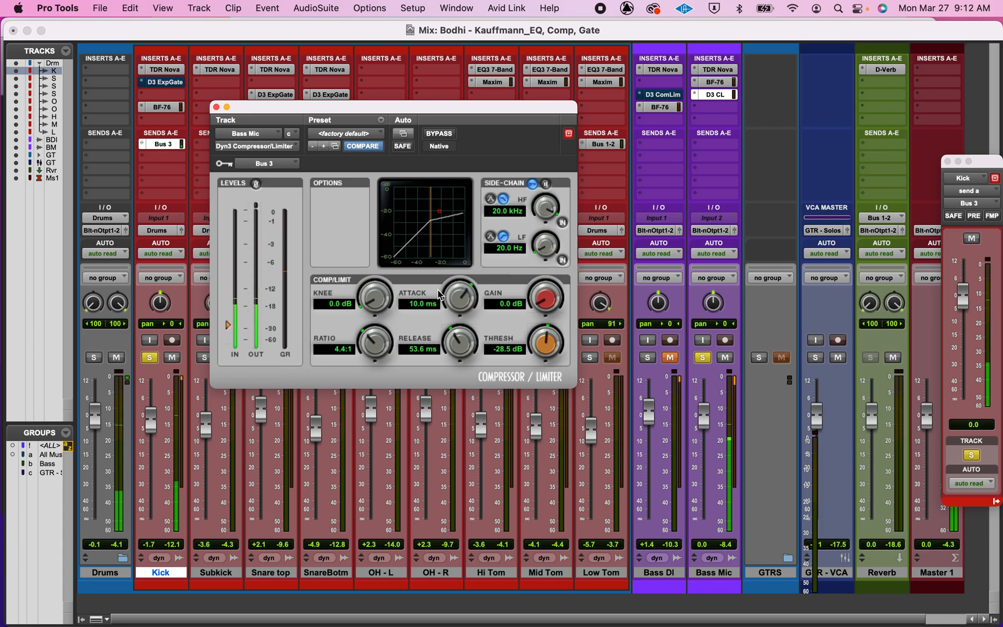
drag(454, 301, 445, 328)
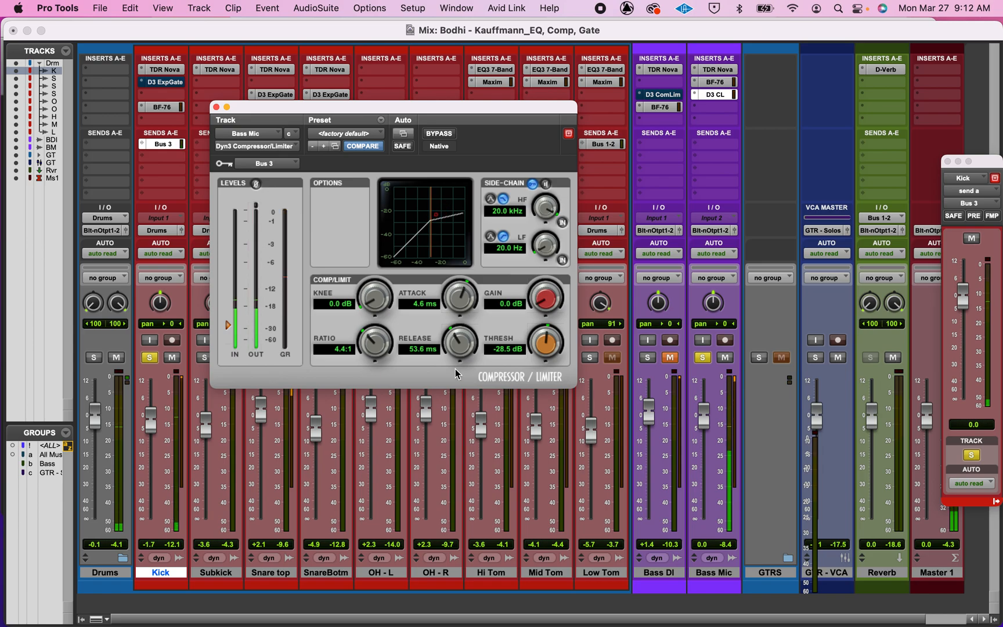
drag(452, 343, 460, 302)
drag(374, 297, 388, 286)
Step: Mute and unmute the Kick's Bus 3 send and set the compressor gain to 0.7 dB
super+click(159, 145)
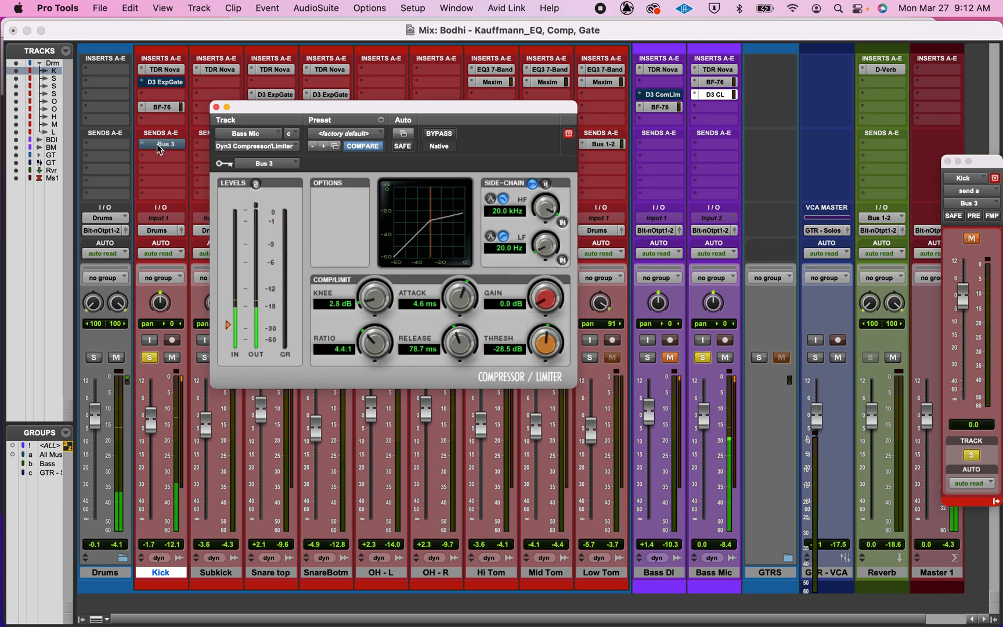
super+click(162, 146)
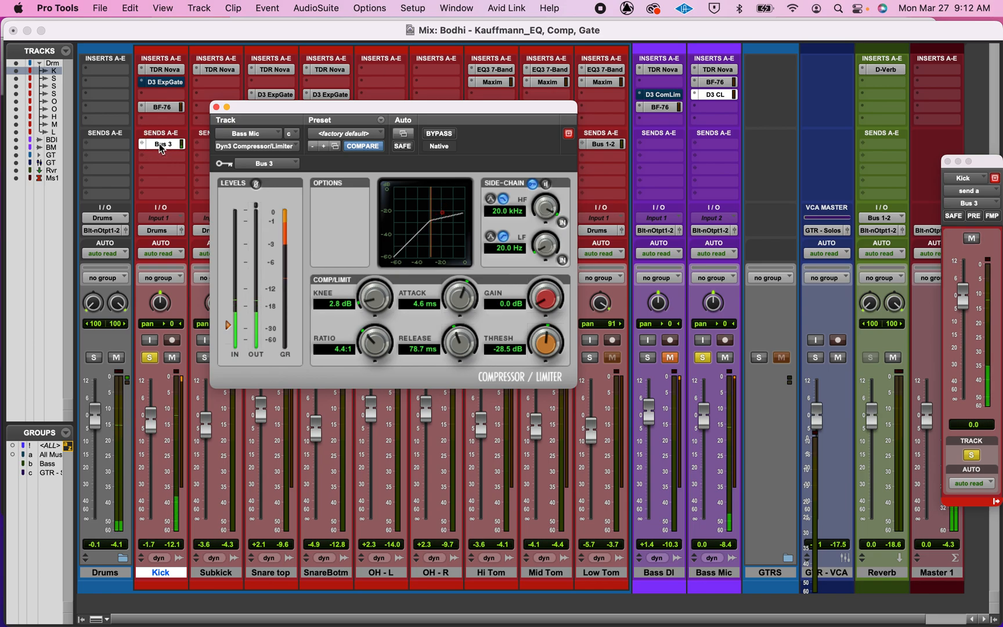
scroll(548, 300, up, 4)
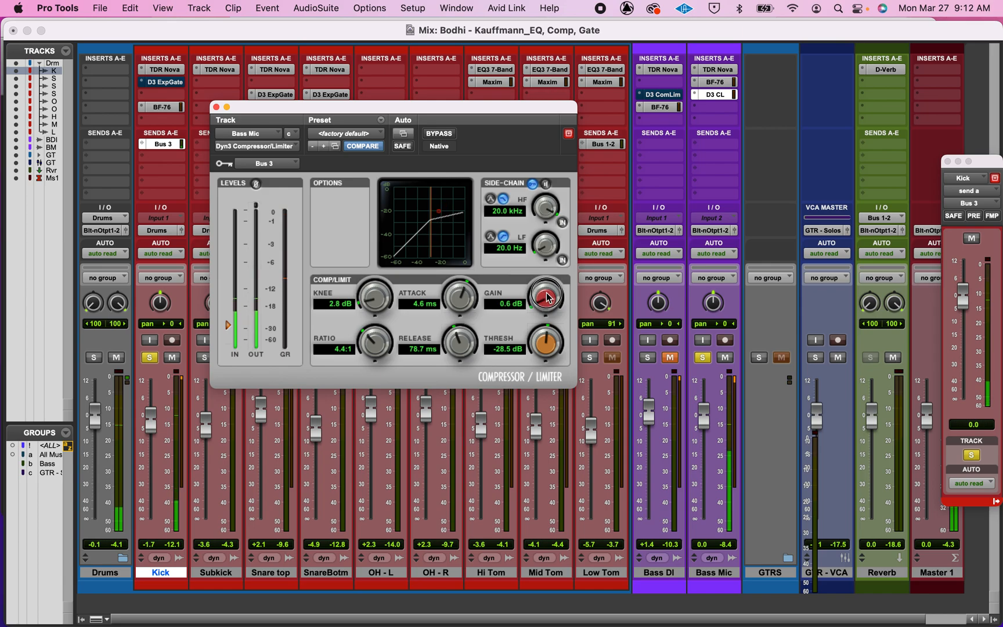
scroll(548, 300, down, 1)
Step: Bypass the compressor briefly to compare, and set its release to 89.9 ms and attack to 4.7 ms
click(439, 134)
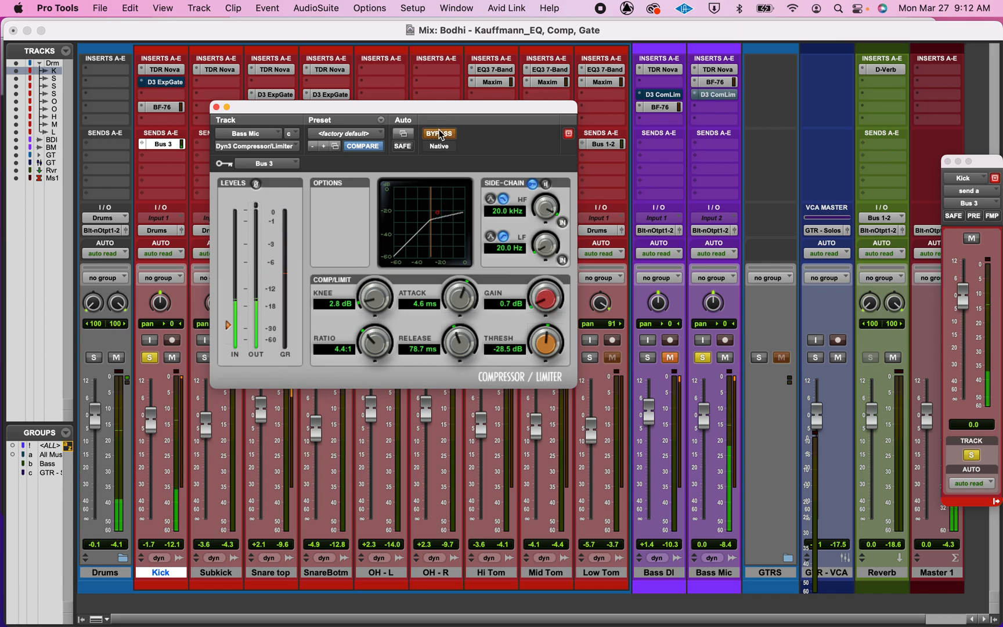
click(440, 134)
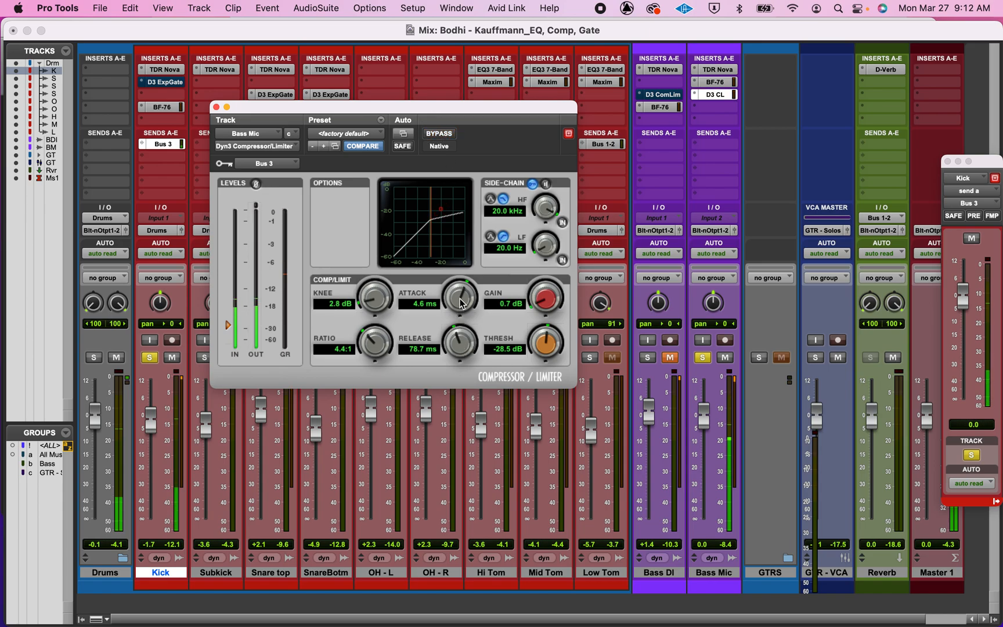
scroll(460, 303, up, 1)
scroll(459, 340, up, 5)
scroll(458, 335, up, 1)
drag(459, 335, 459, 333)
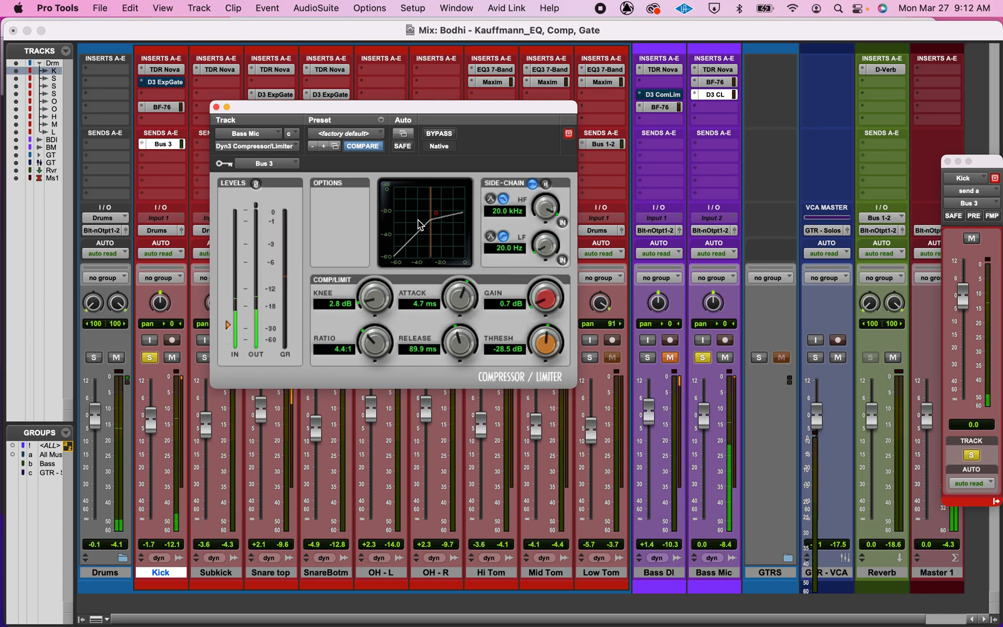
Step: Toggle the compressor bypass on and off to compare, and close the plug-in window
click(445, 135)
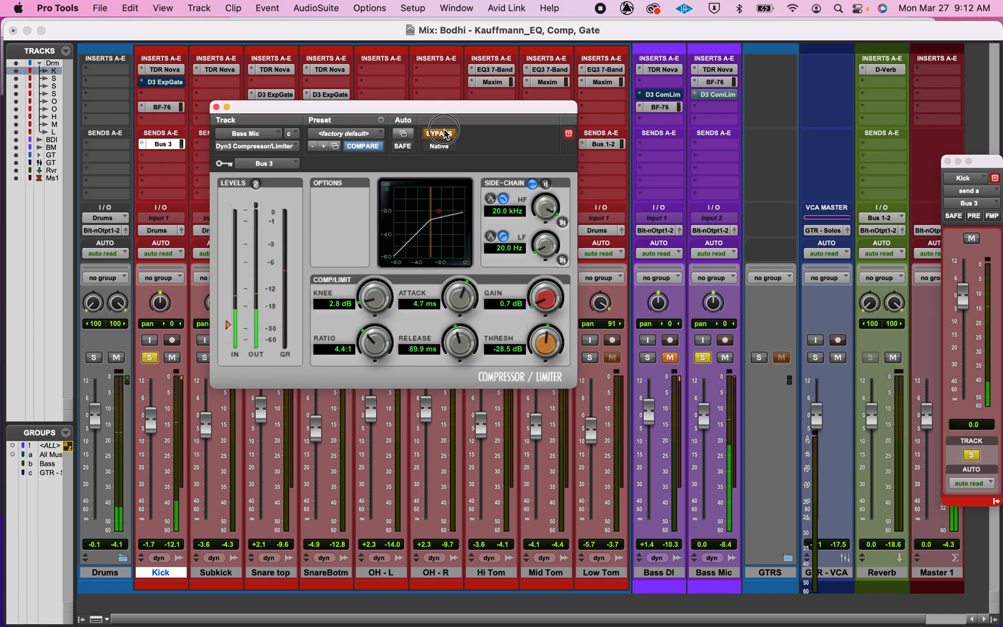
click(444, 134)
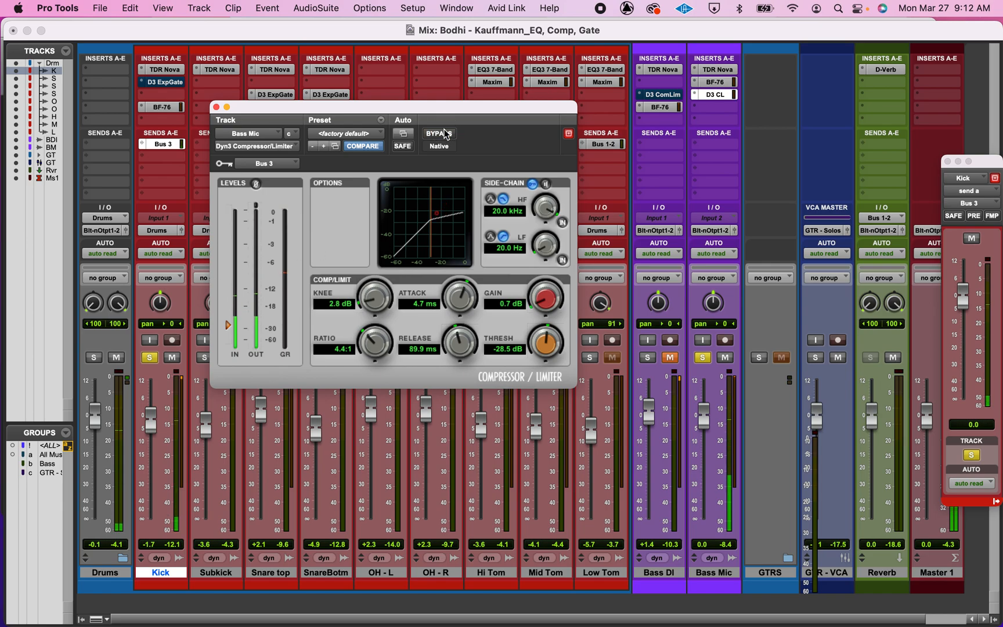
click(215, 107)
Step: Unsolo the Bass Mic and Kick tracks and toggle the Kick's Bus 3 send mute off and on
click(703, 357)
click(149, 357)
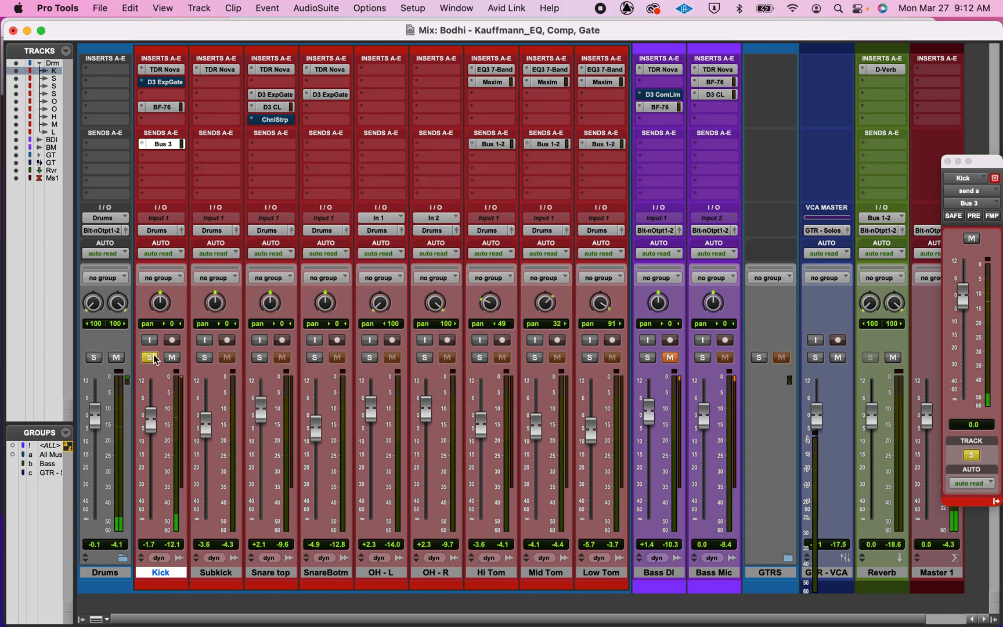
ctrl+super+click(167, 146)
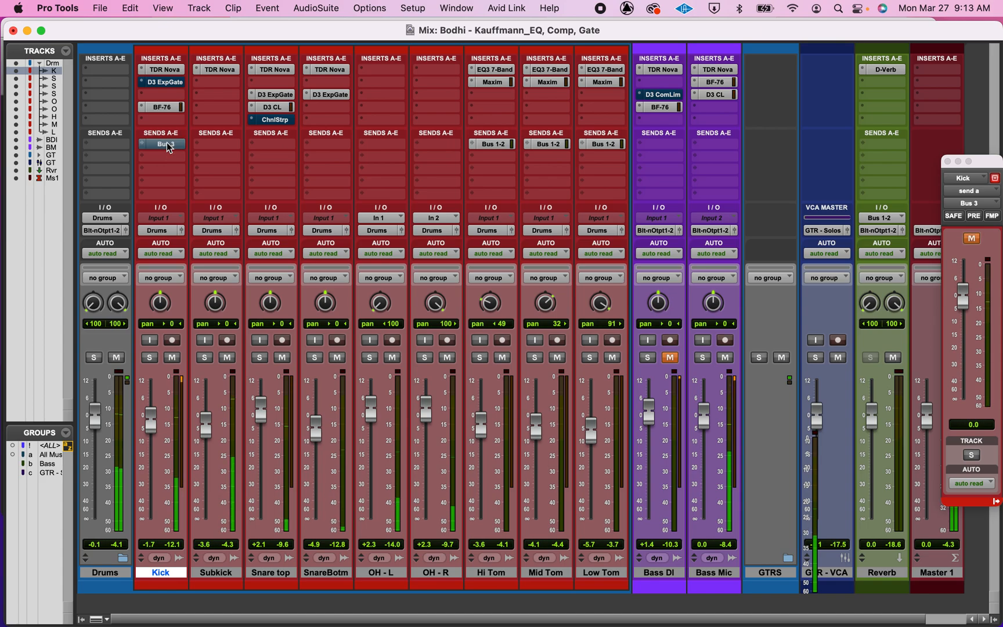
ctrl+super+click(167, 145)
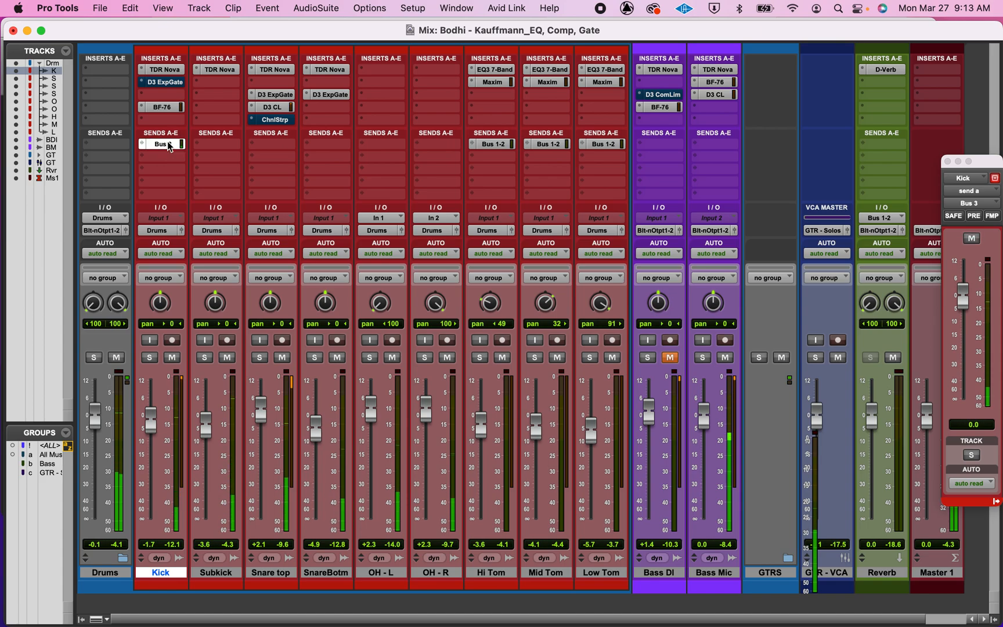
ctrl+super+click(168, 144)
ctrl+super+click(168, 145)
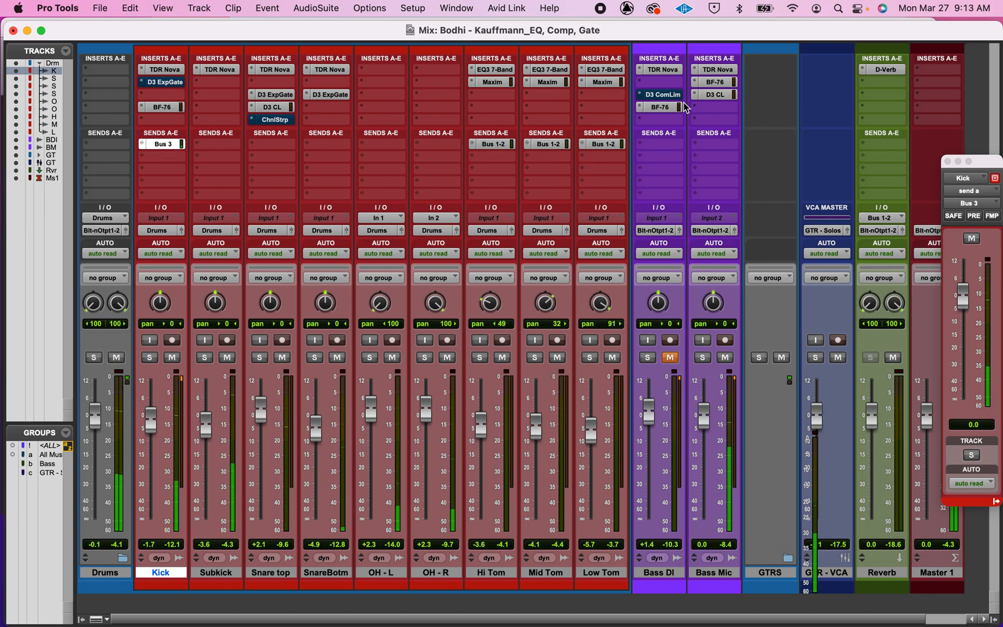
Step: Copy the D3 CL compressor from the Bass Mic inserts onto the Bass DI track's next insert slot
super+click(716, 96)
super+click(718, 96)
drag(718, 97, 662, 121)
Step: Unmute the Bass DI track, and mute and unmute the Kick's Bus 3 send
click(671, 357)
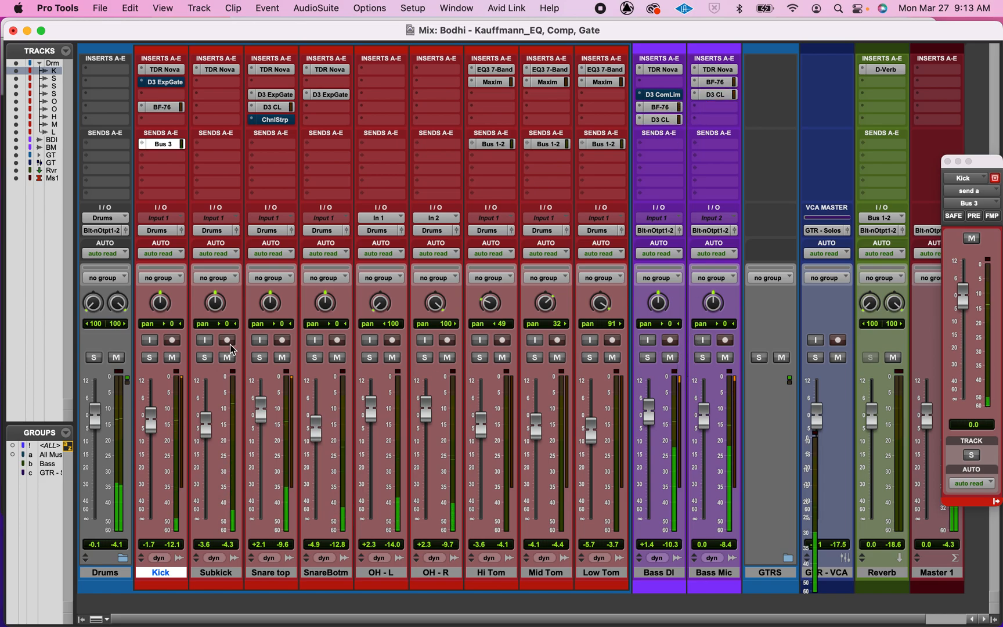
ctrl+super+click(164, 146)
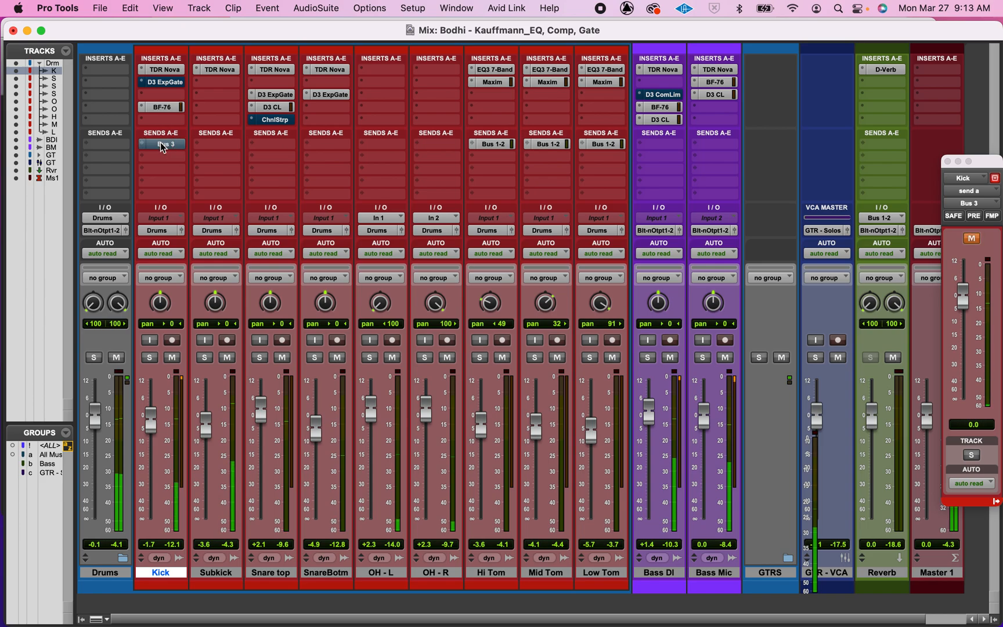
ctrl+super+click(162, 146)
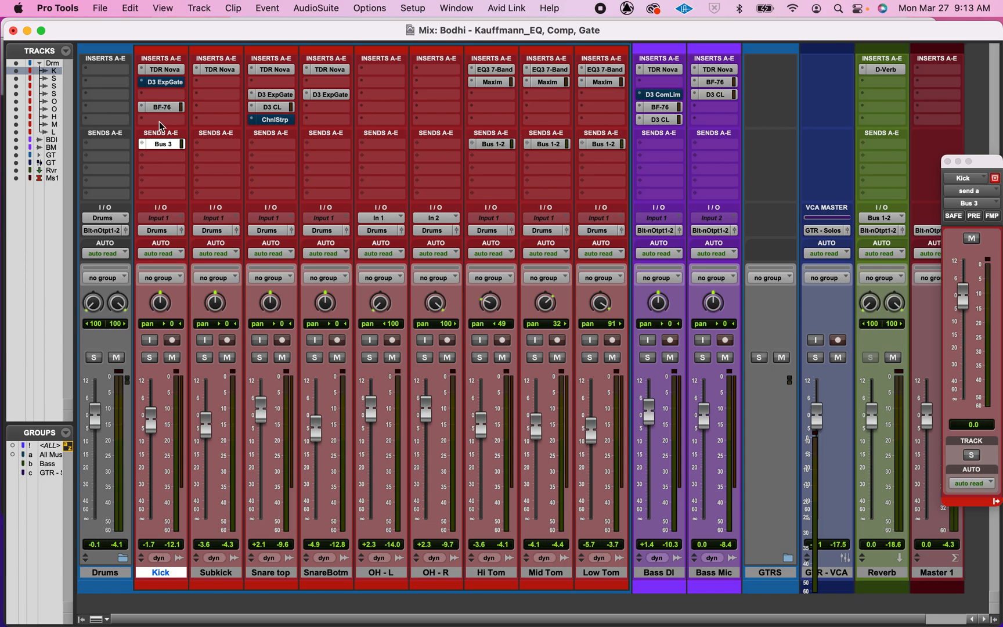
Step: Open the TDR Nova EQ windows on the Kick and Bass Mic tracks and place them side by side
click(170, 70)
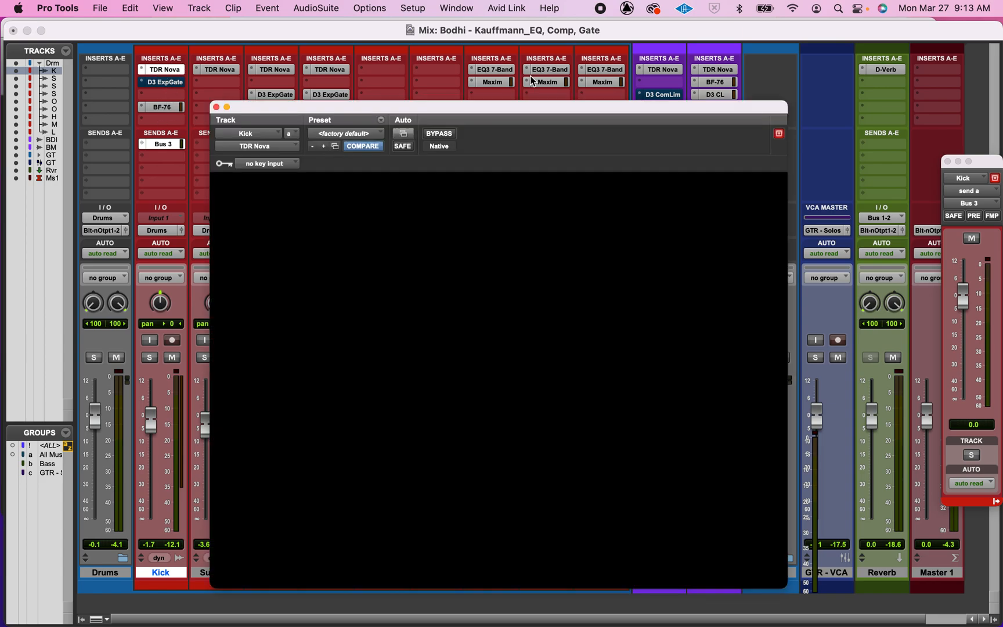
drag(567, 105, 362, 75)
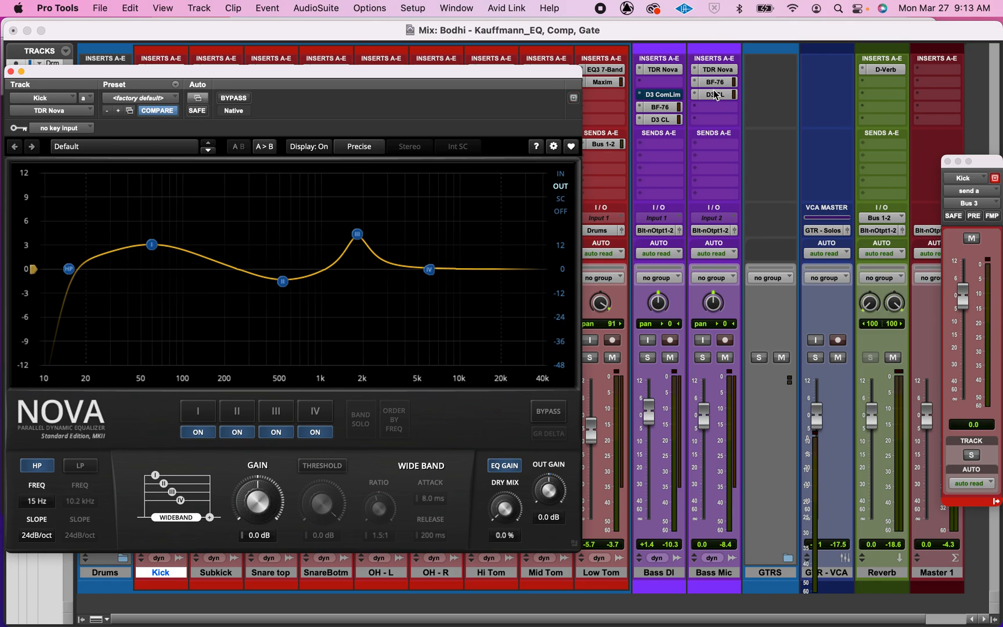
click(718, 69)
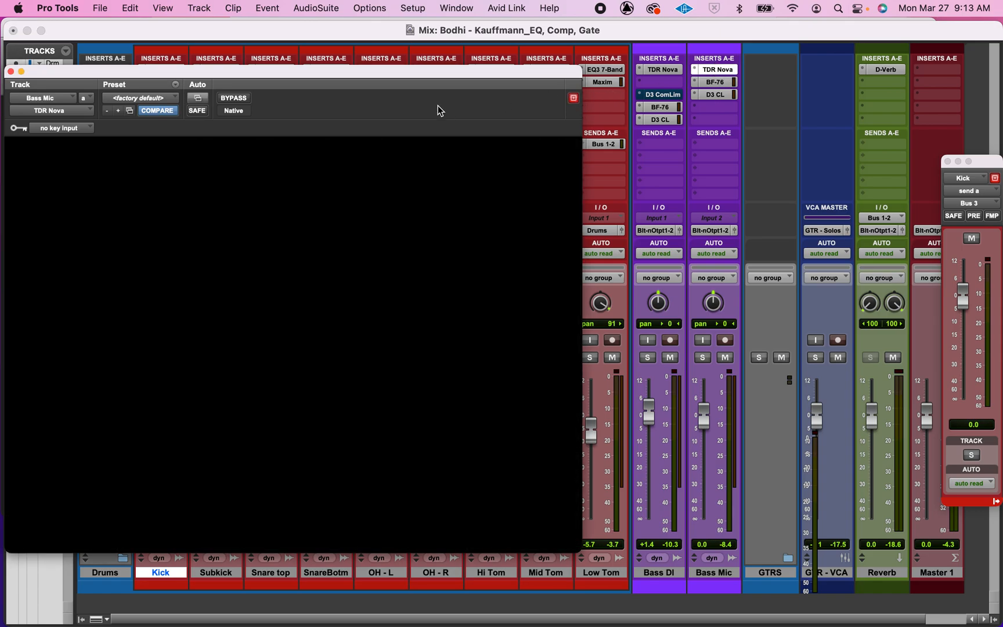
drag(421, 73, 879, 80)
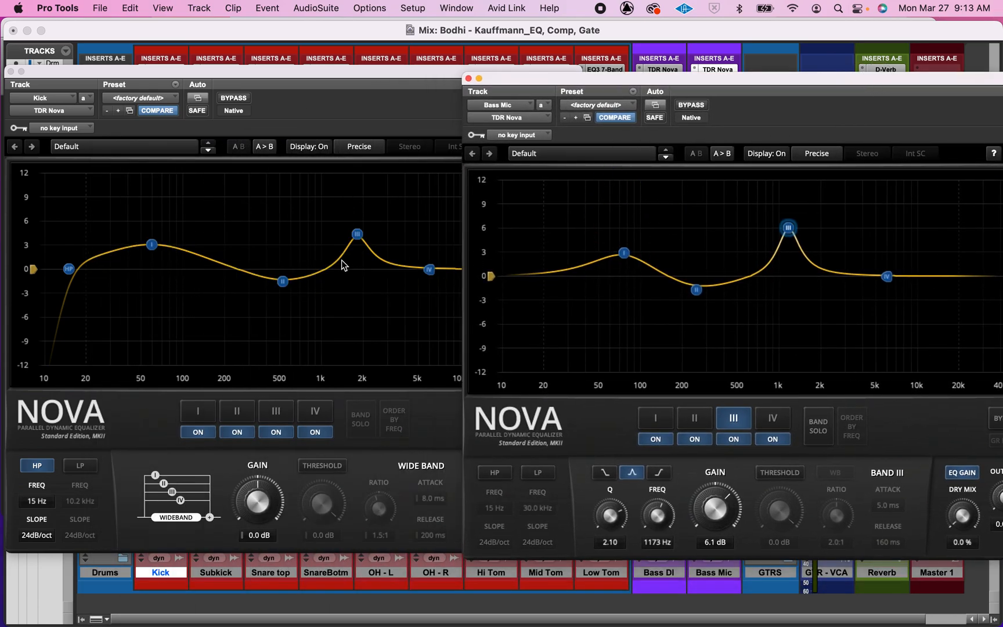
Step: Play back the mix and compare the Kick and Bass Mic frequency spectra in the two Nova displays
key(space)
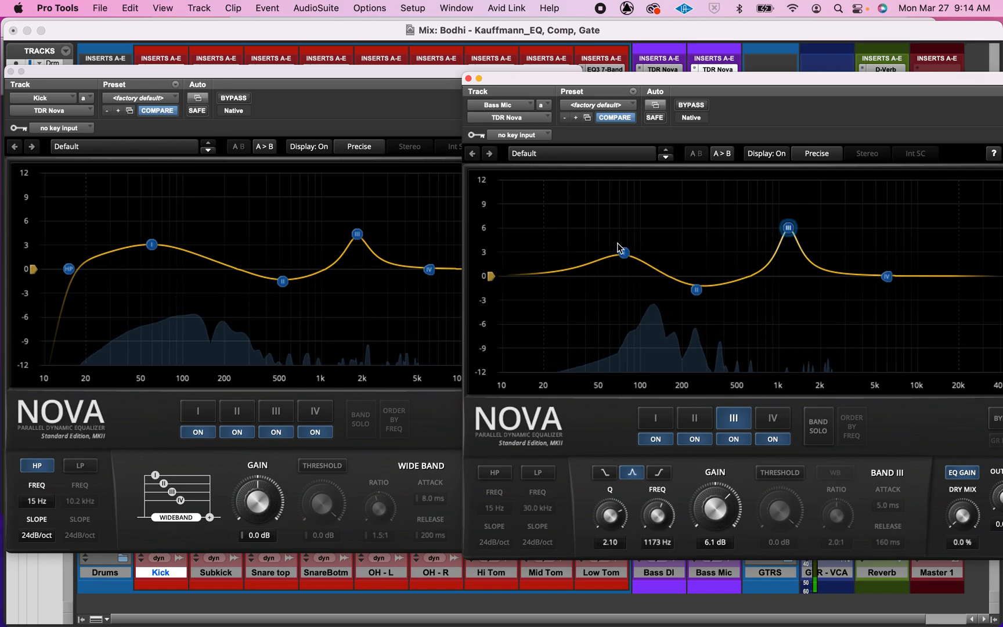
click(633, 285)
click(659, 289)
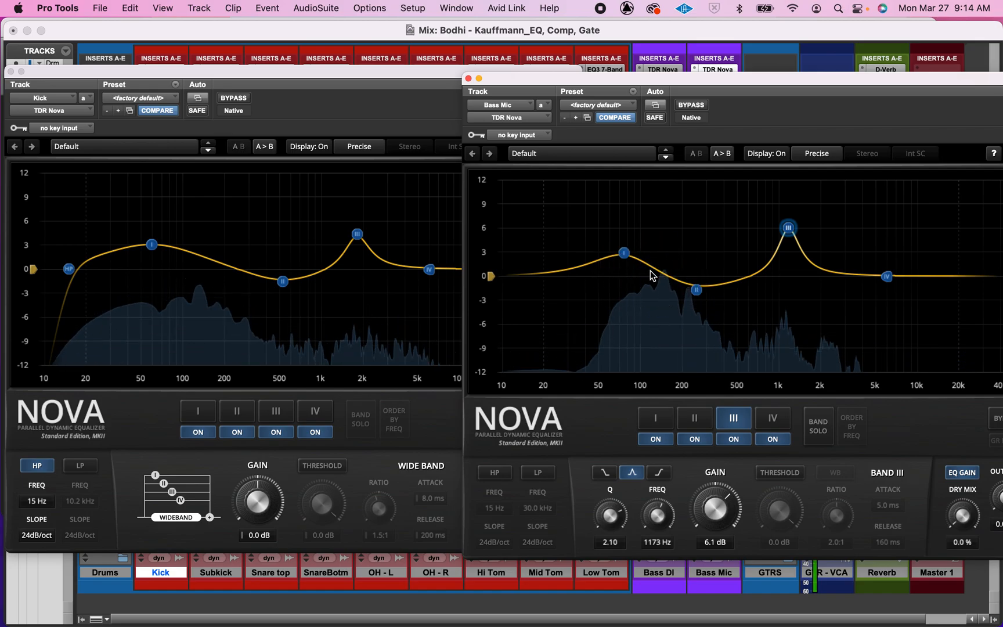
click(621, 278)
key(space)
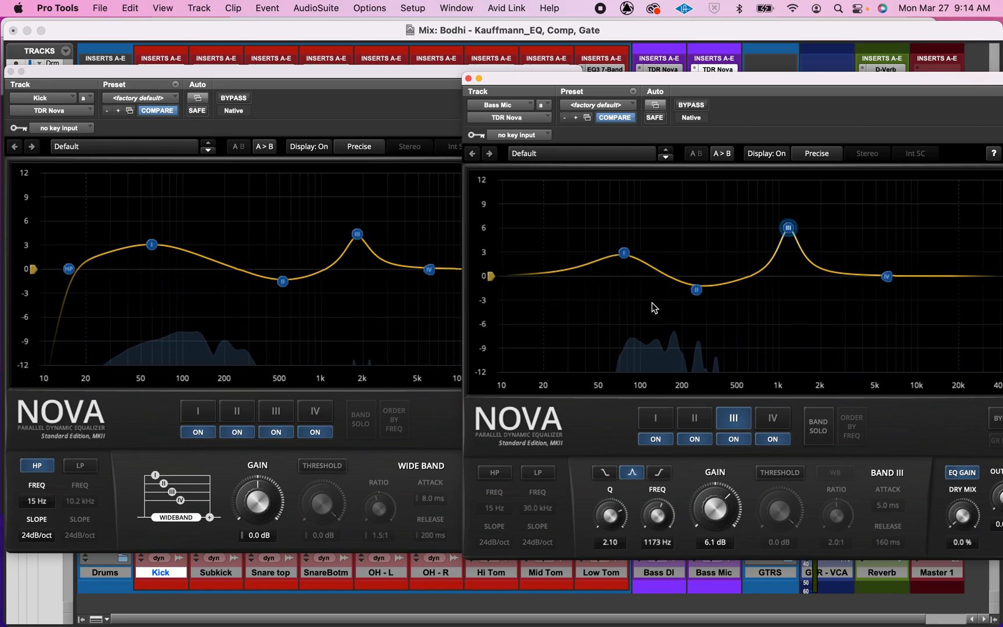